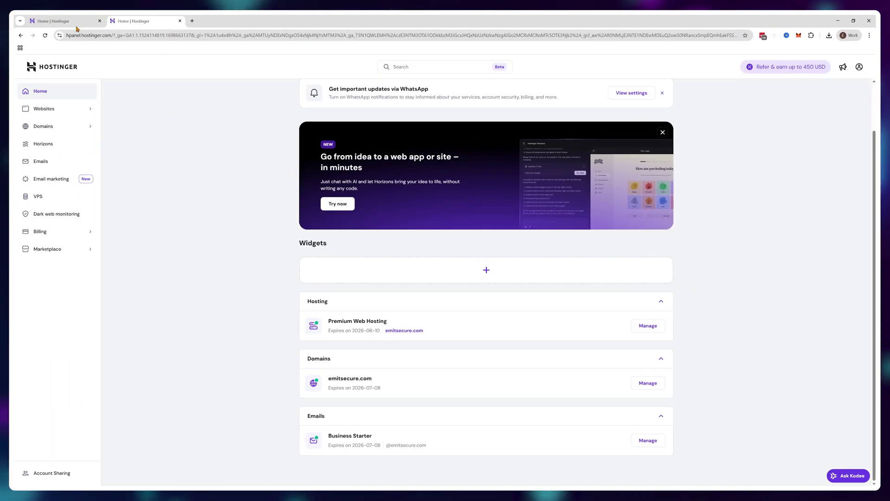
- Switch to the other account dashboard tab and bring up the Hostinger services list
click(70, 22)
scroll(486, 278, down, 3)
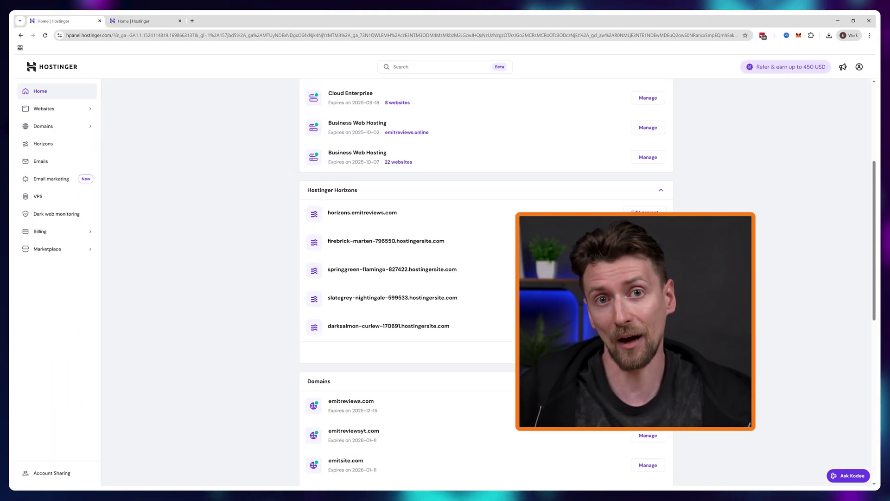
scroll(487, 278, down, 5)
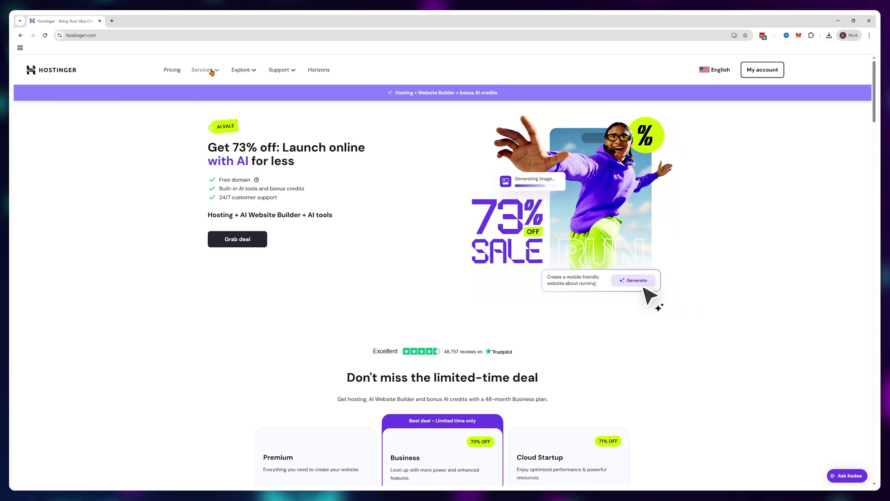
click(211, 71)
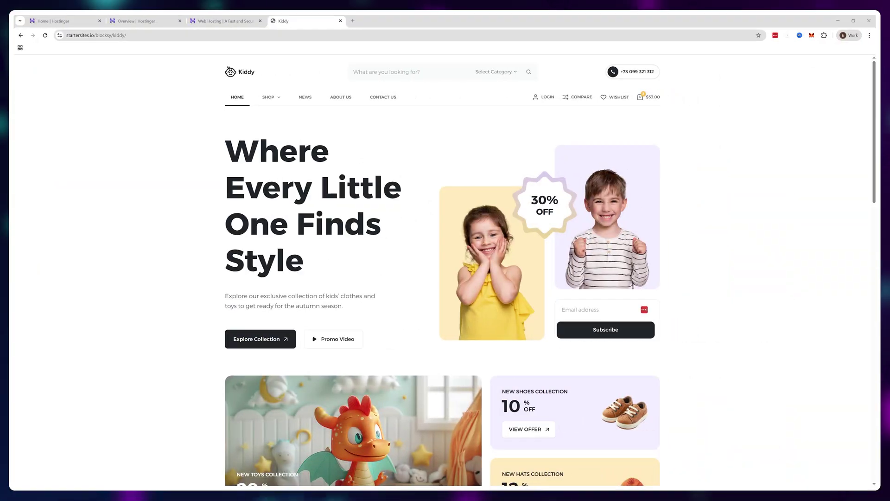
- Open the Kiddy demo store's Shop page
click(269, 101)
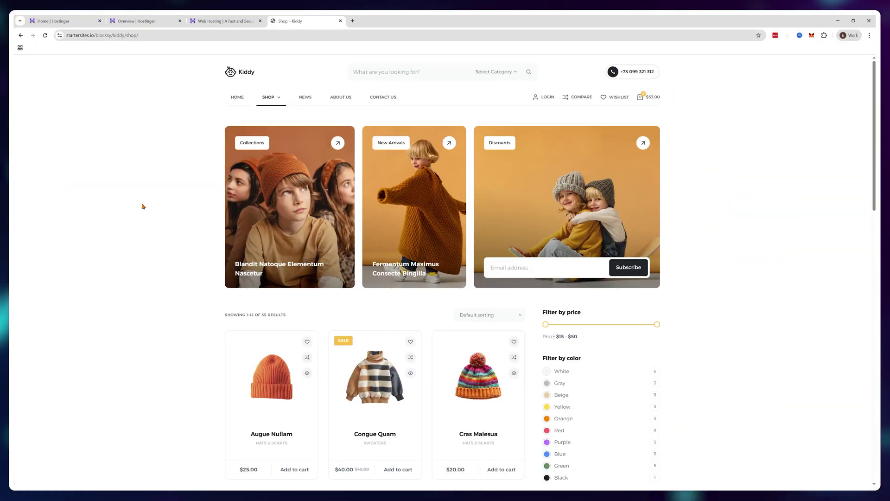
scroll(142, 207, down, 1)
scroll(142, 202, down, 3)
scroll(142, 202, down, 3)
scroll(144, 203, down, 3)
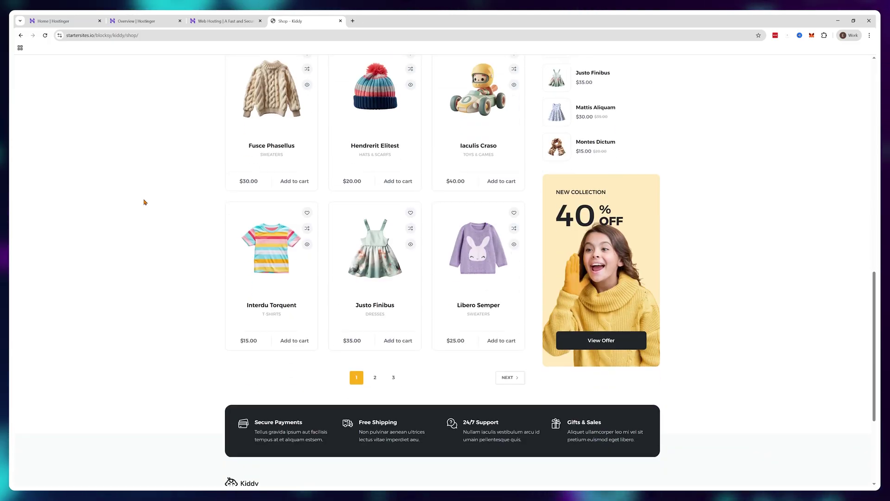
scroll(144, 202, up, 3)
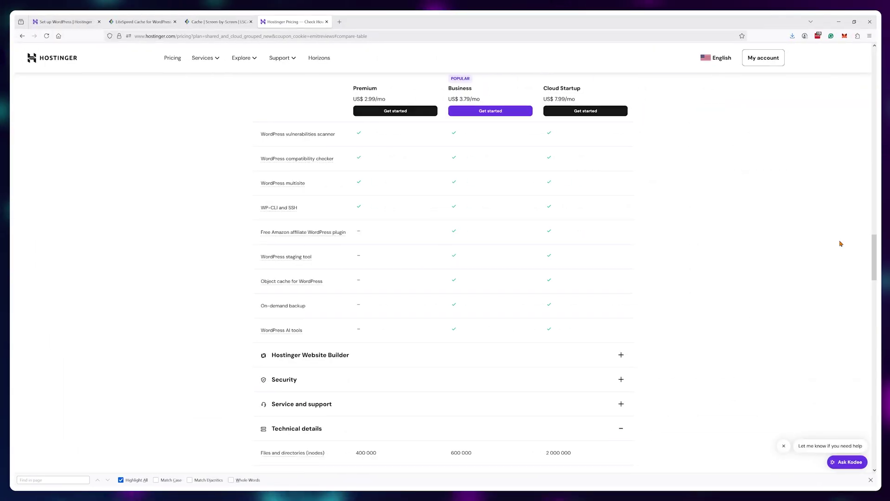
scroll(840, 243, down, 3)
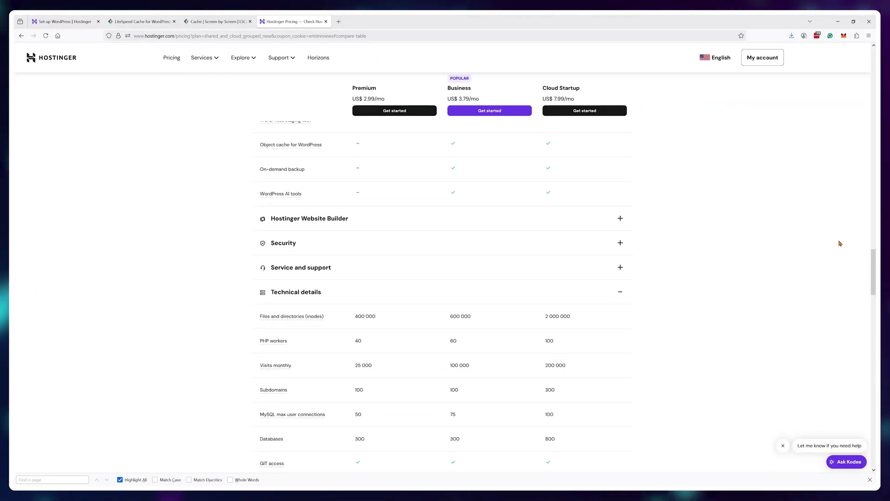
scroll(840, 243, up, 2)
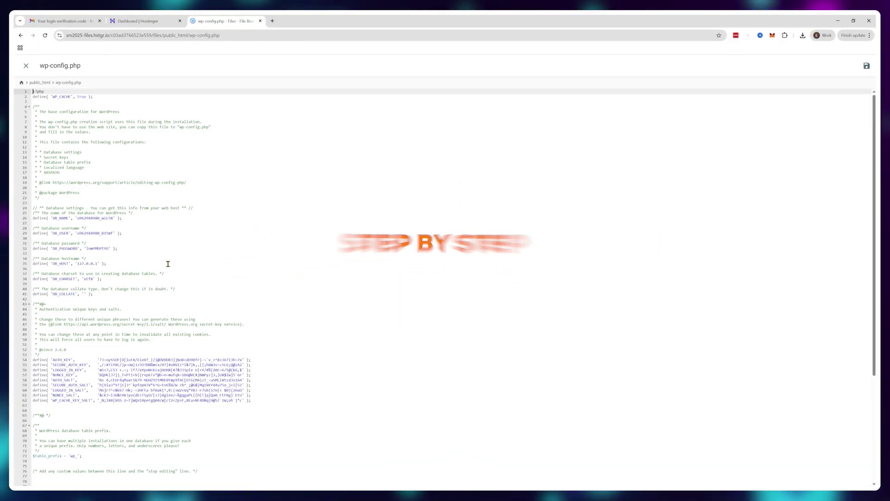
- Choose the Business hosting plan from the pricing cards for checkout
click(162, 432)
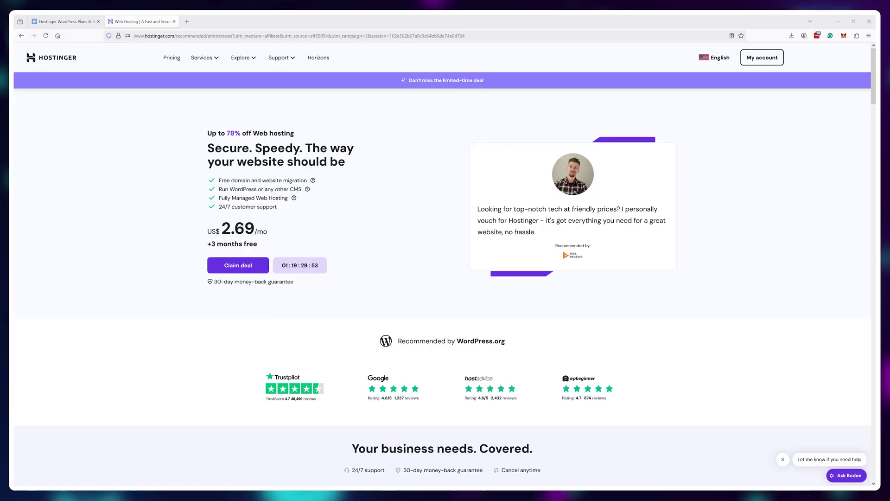
scroll(800, 222, down, 3)
scroll(800, 221, down, 2)
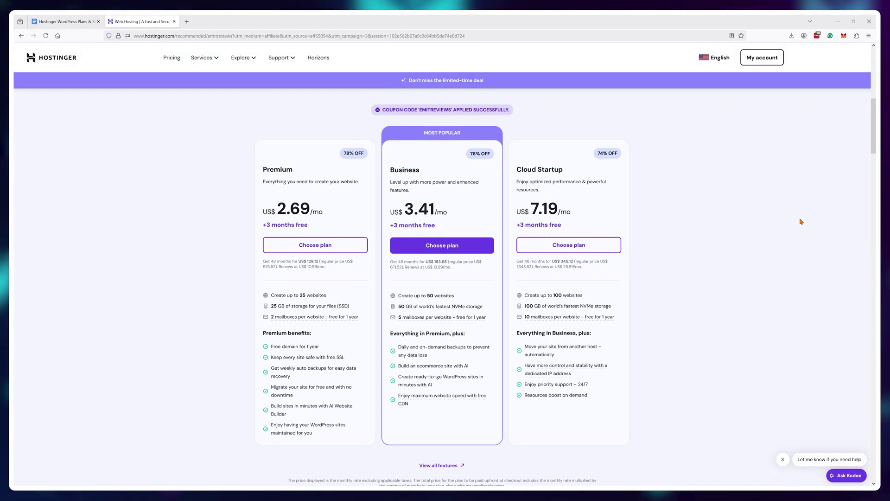
click(474, 248)
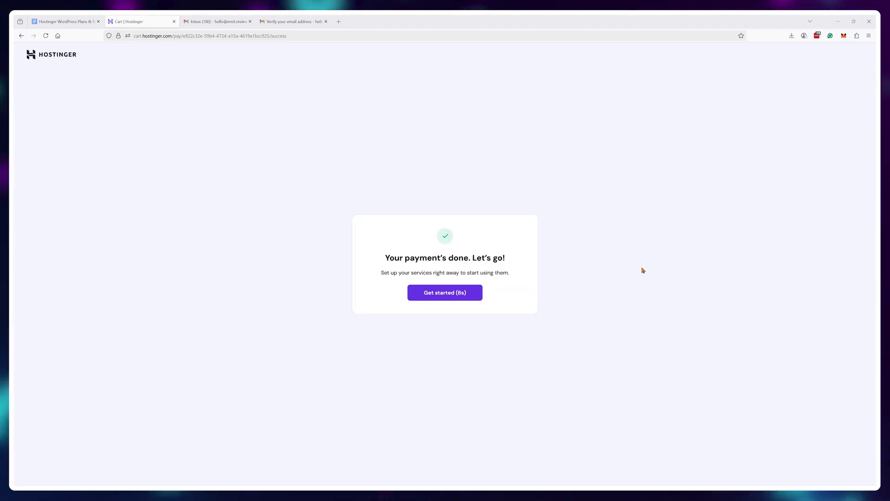
- Start setup and say the website is for myself or my business
click(439, 298)
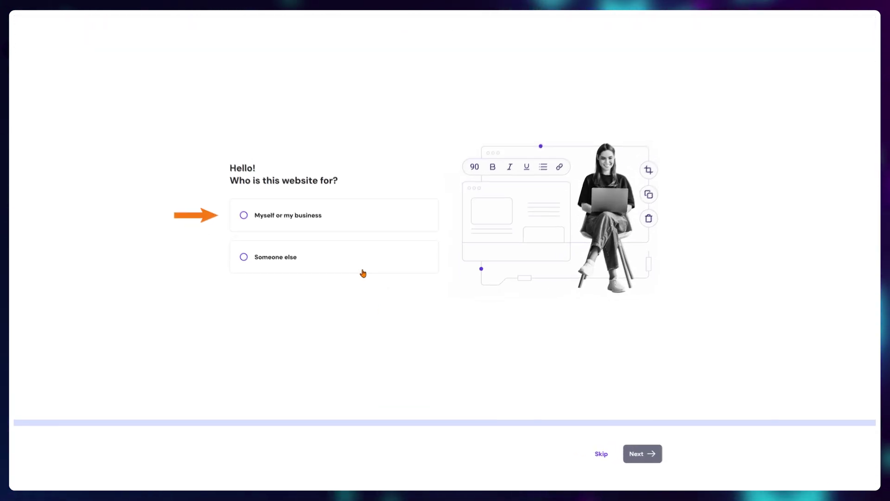
click(318, 181)
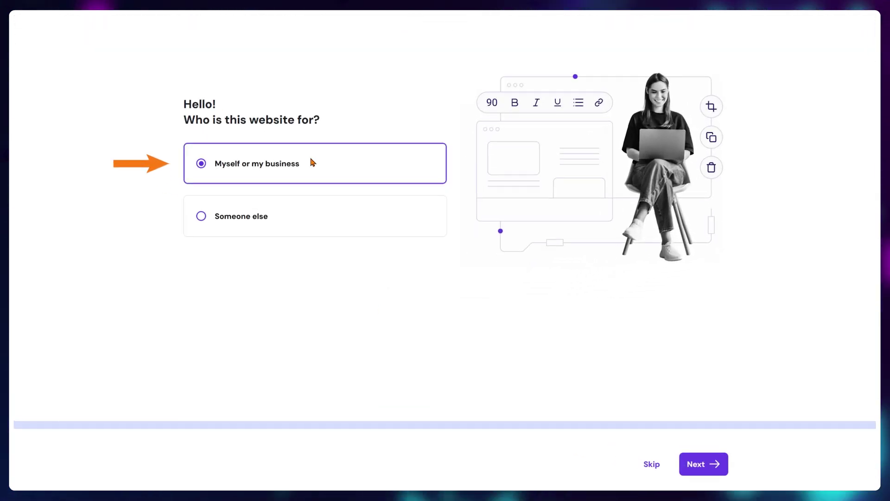
click(713, 471)
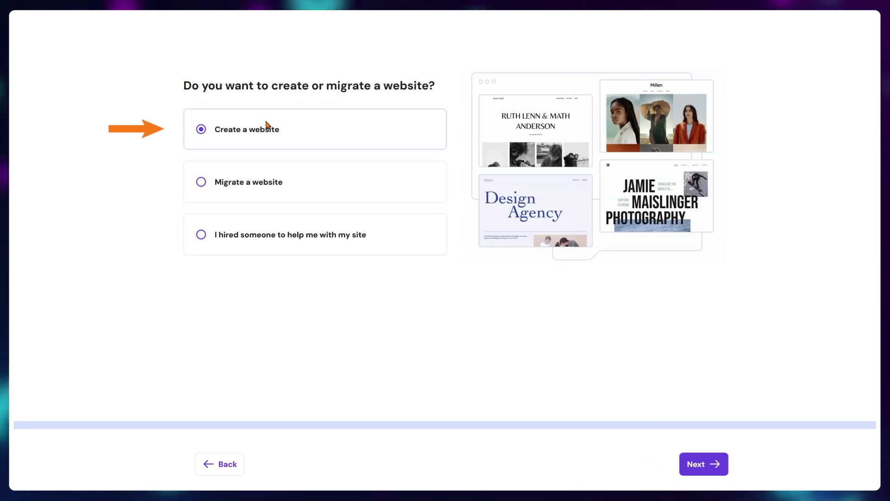
- Choose to create a new WordPress website and submit its admin login details
click(267, 124)
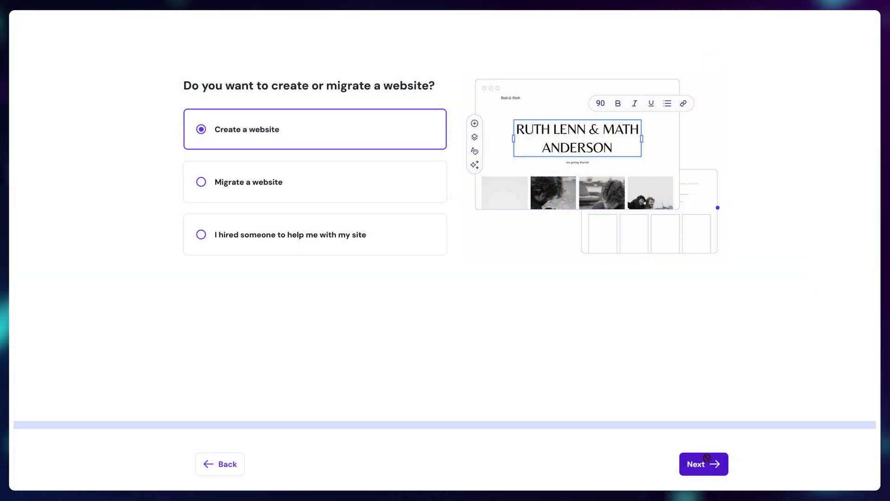
click(706, 458)
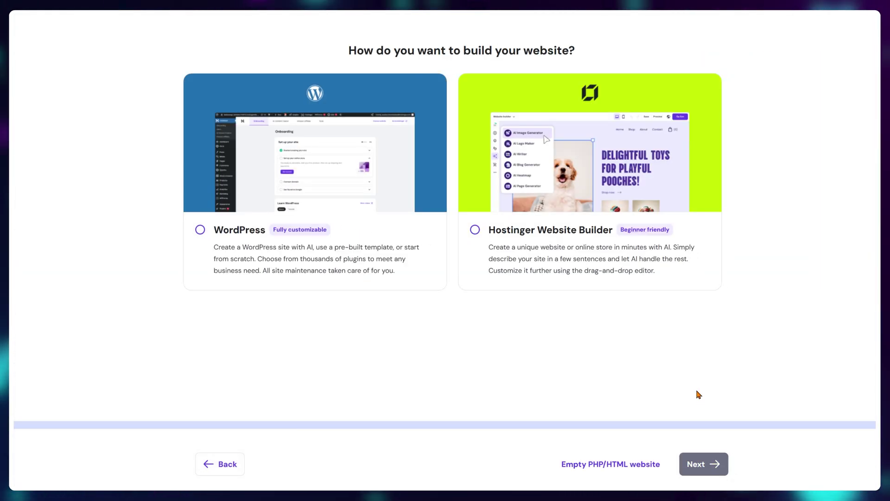
click(217, 246)
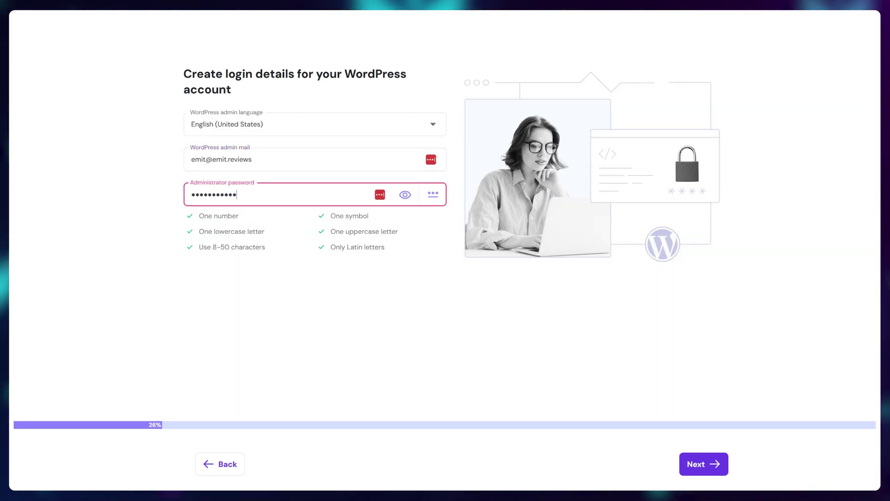
click(707, 469)
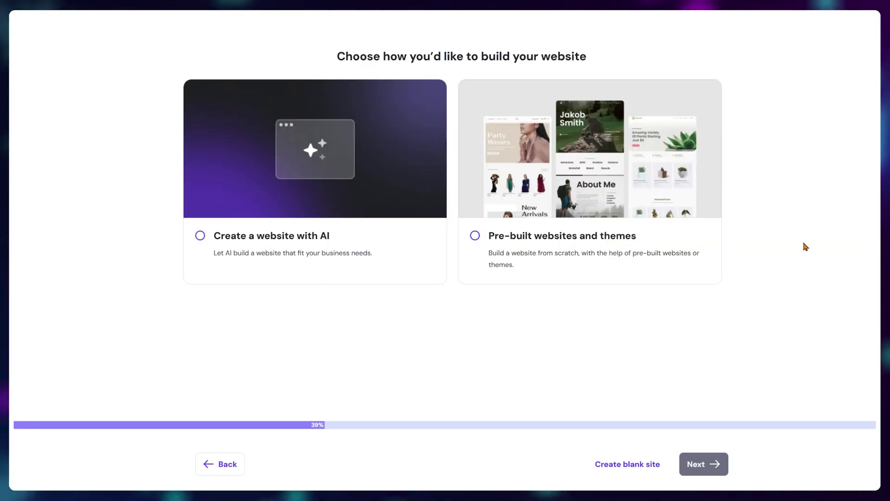
- Pick the free emitwordpress.com domain and review the data-center Country list
click(626, 465)
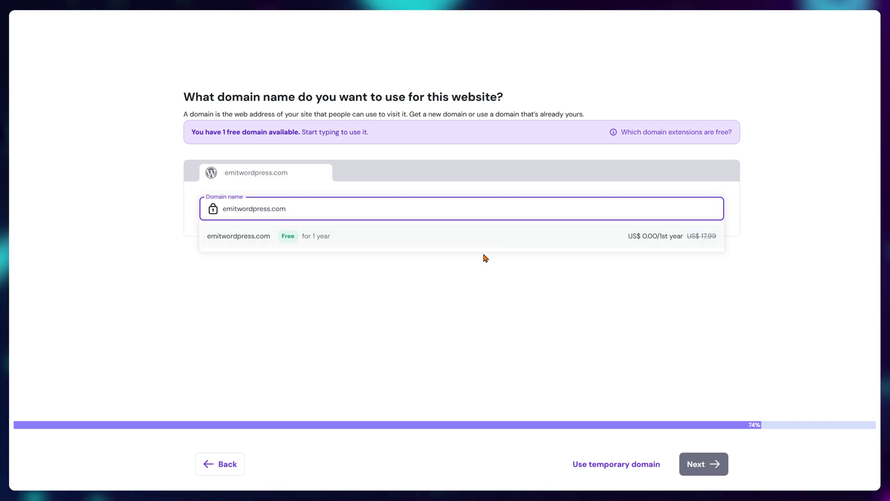
click(485, 244)
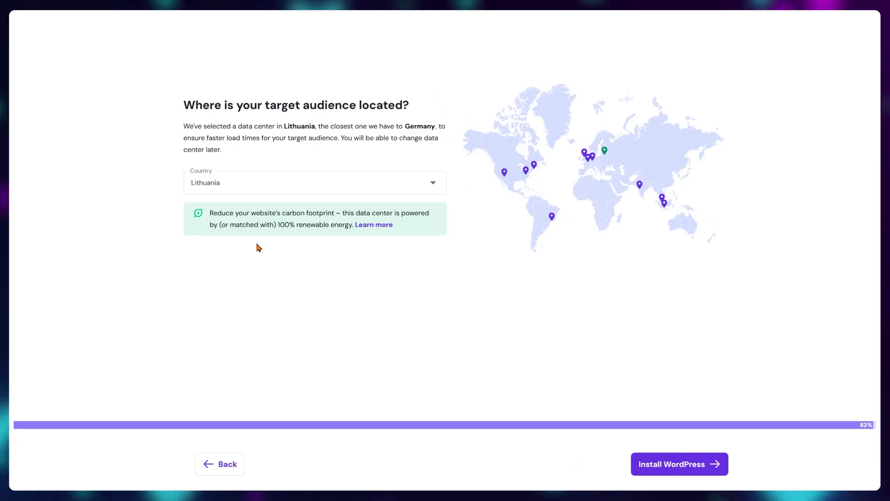
click(427, 183)
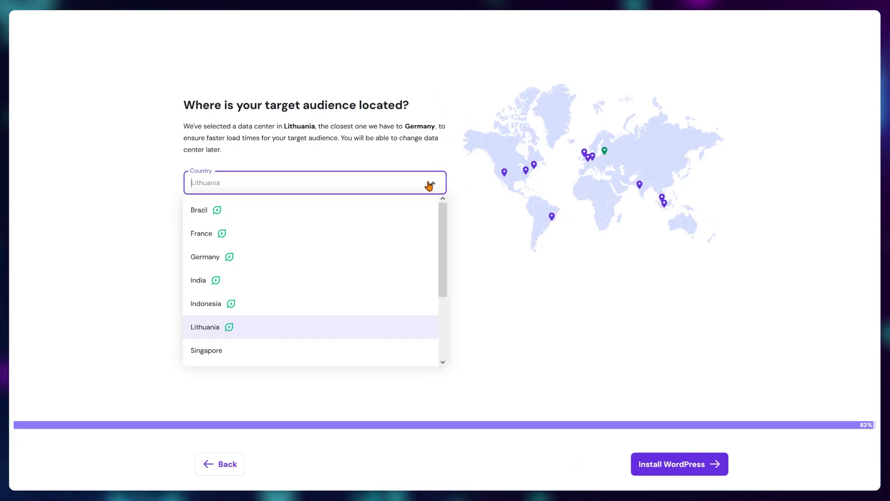
mouse_move(443, 223)
mouse_down()
mouse_move(450, 294)
mouse_move(450, 205)
mouse_up()
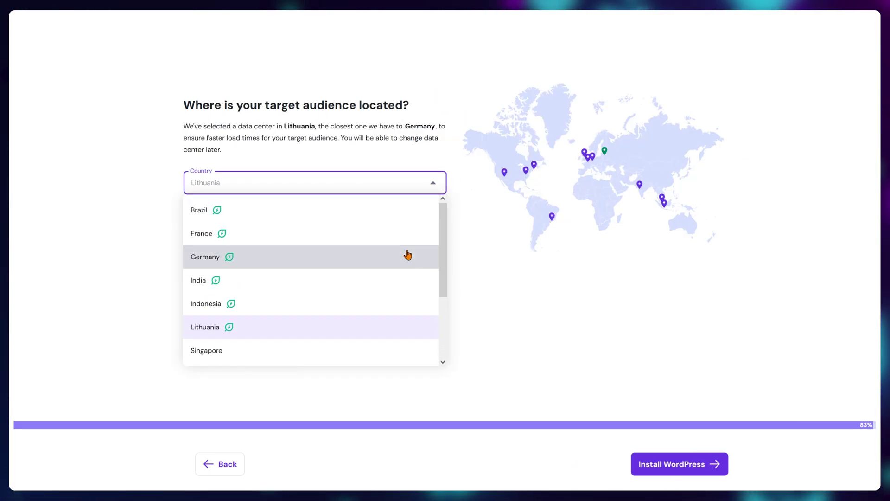
scroll(405, 275, down, 2)
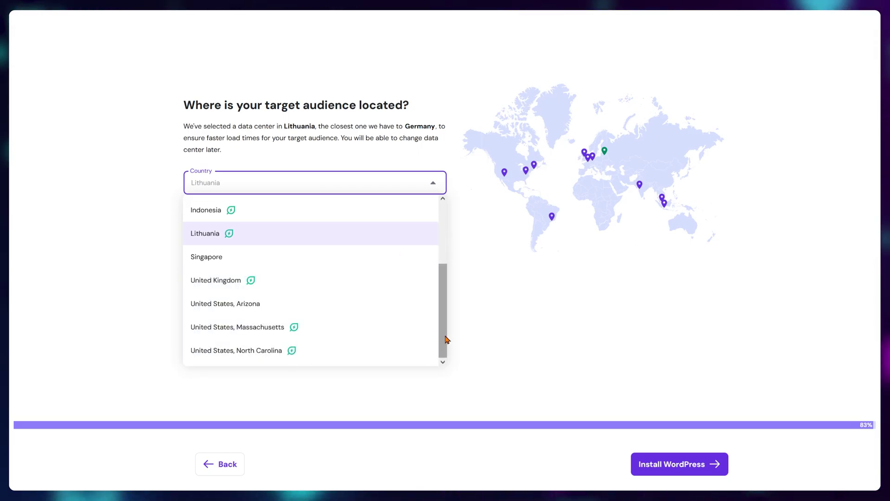
mouse_move(446, 336)
mouse_down()
mouse_move(452, 290)
mouse_move(384, 252)
mouse_up()
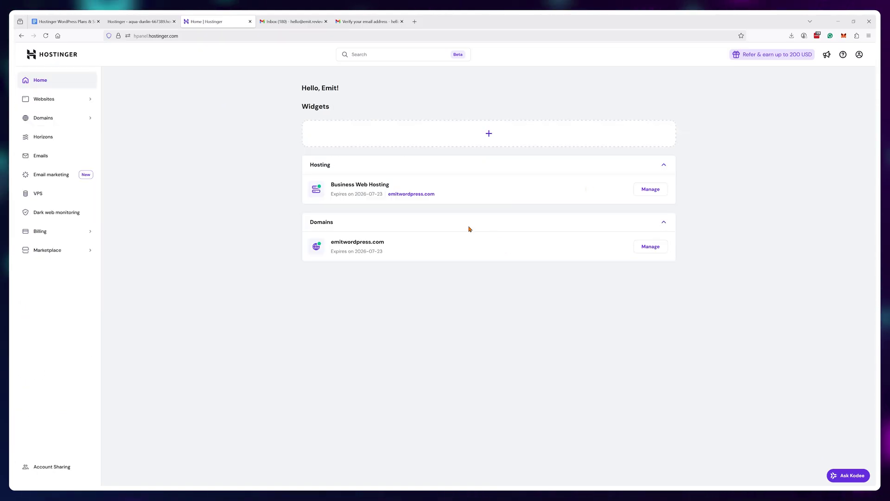
- Open the emitwordpress.com Business Web Hosting dashboard via Manage
click(650, 189)
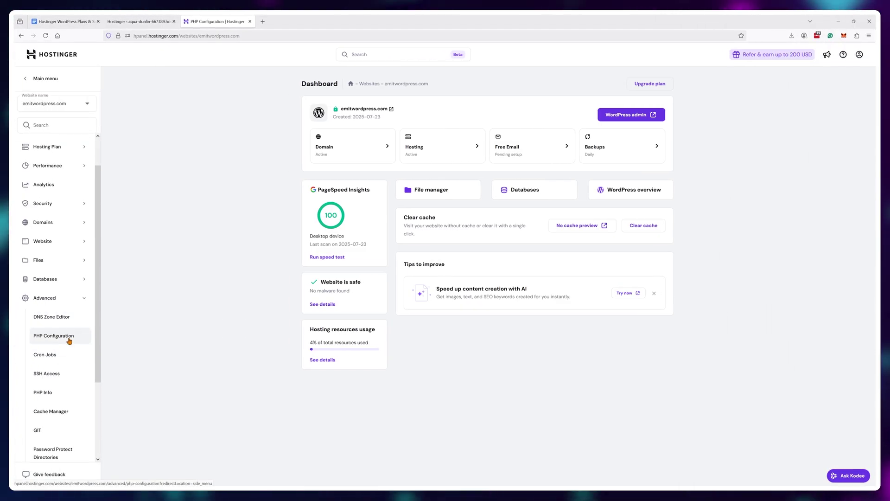
- Switch emitwordpress.com to PHP 8.4 in PHP Configuration and confirm the change
click(69, 338)
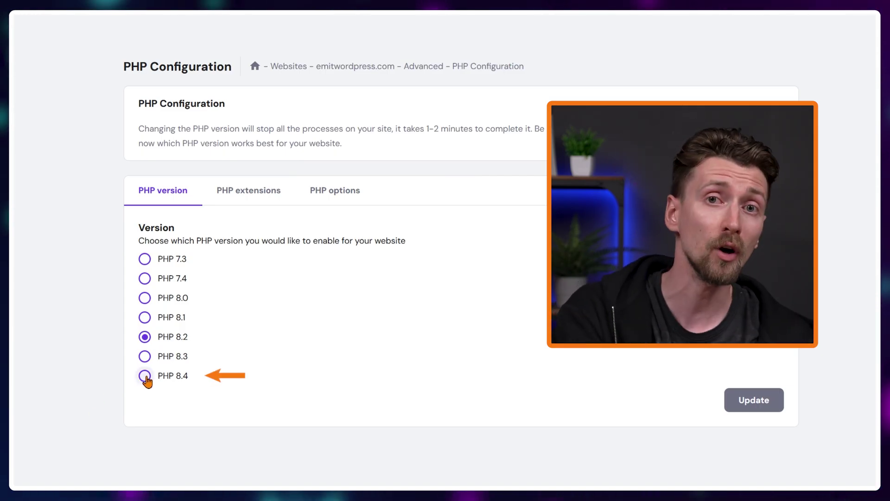
click(765, 407)
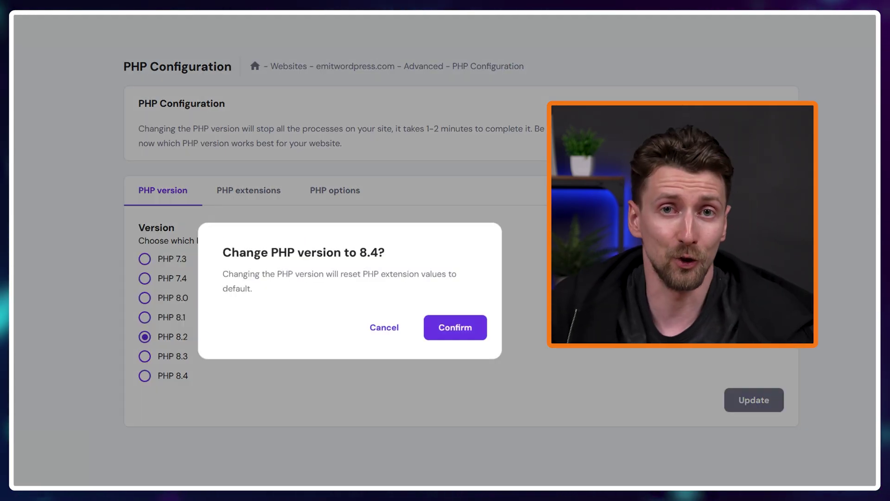
click(464, 338)
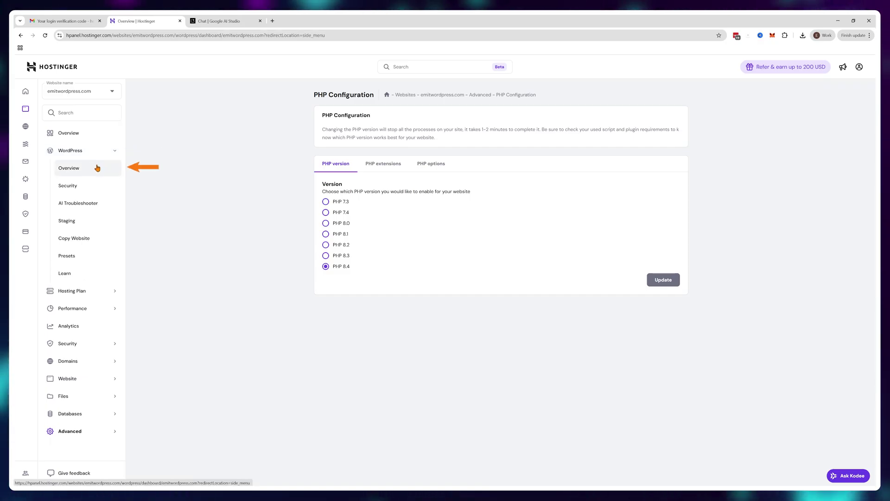
- Apply the Advanced LiteSpeed preset from the WordPress Overview
click(97, 168)
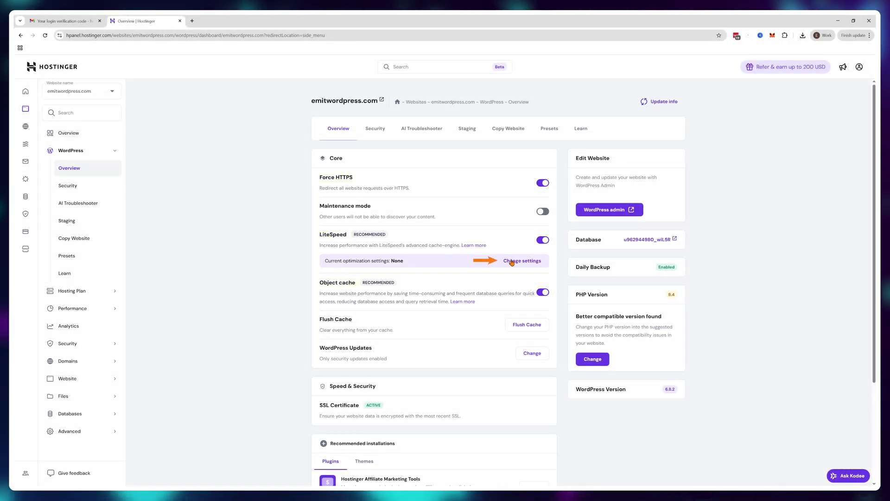
click(511, 261)
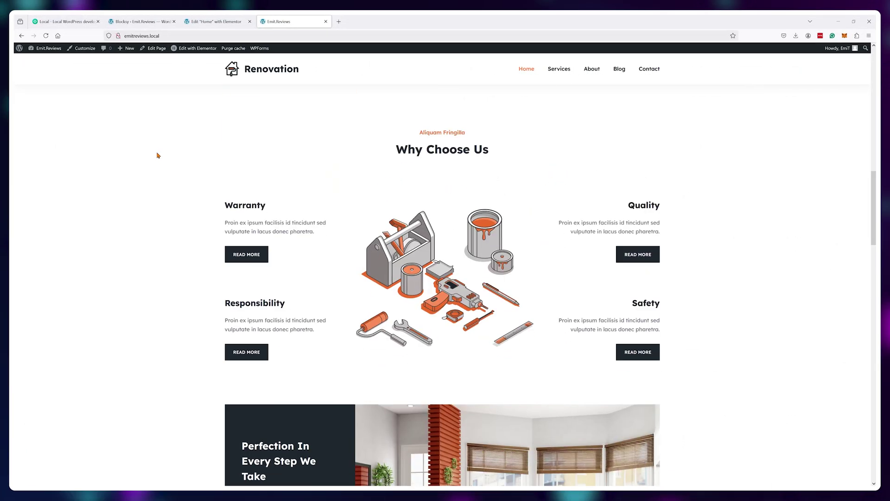
scroll(157, 153, down, 5)
scroll(157, 154, down, 5)
scroll(157, 153, down, 5)
scroll(157, 153, down, 3)
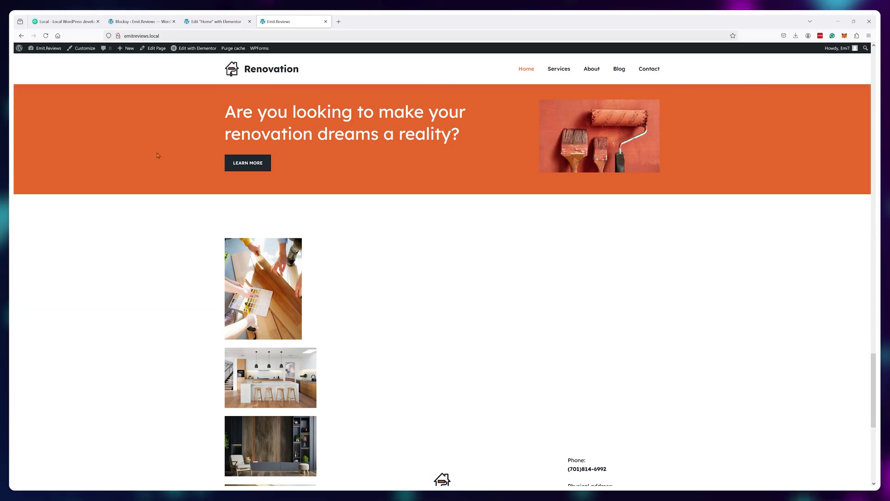
scroll(157, 153, down, 4)
scroll(157, 153, up, 2)
scroll(158, 153, up, 1)
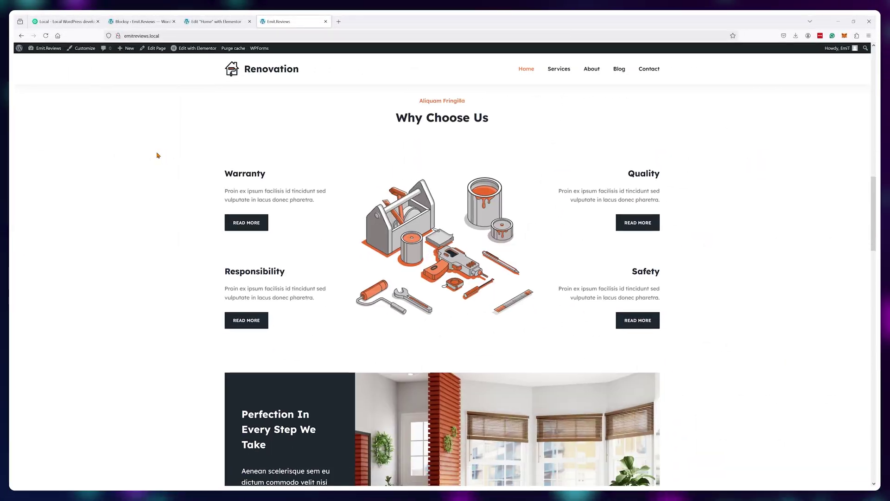
scroll(157, 153, down, 5)
scroll(157, 153, down, 5)
scroll(158, 155, down, 5)
scroll(158, 156, down, 5)
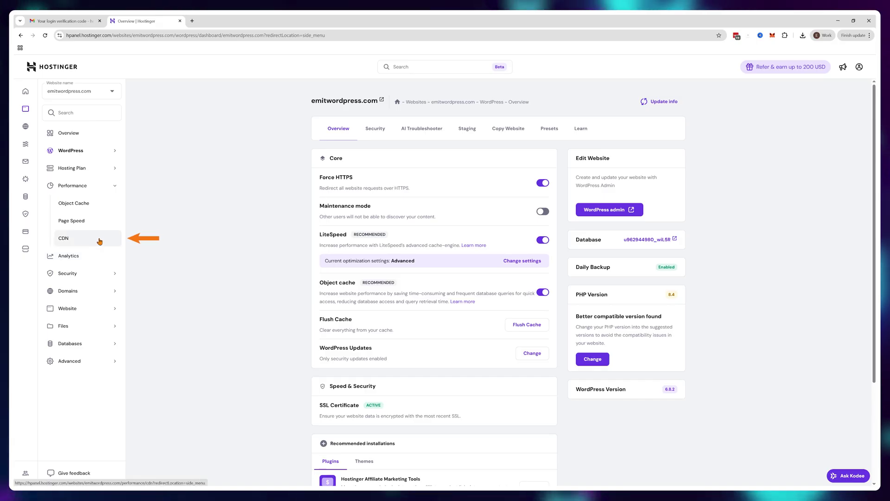
- Enable the TLS 1.3-only option in the CDN security settings
click(99, 241)
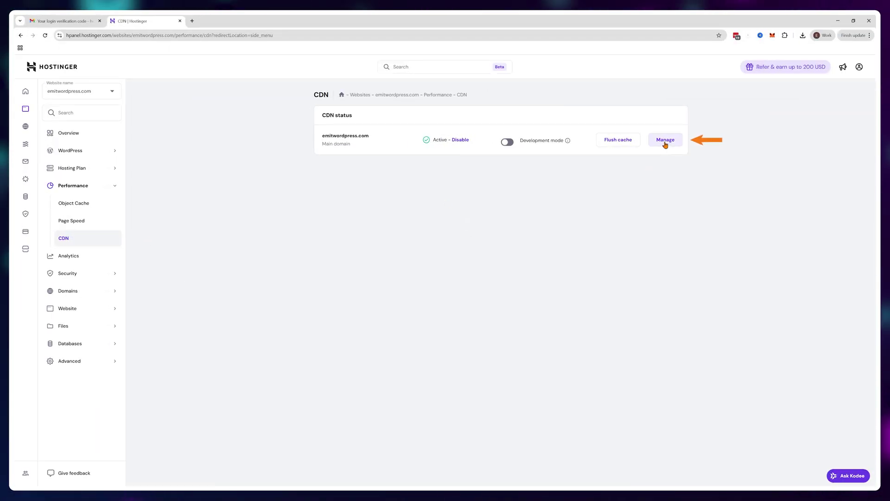
click(664, 142)
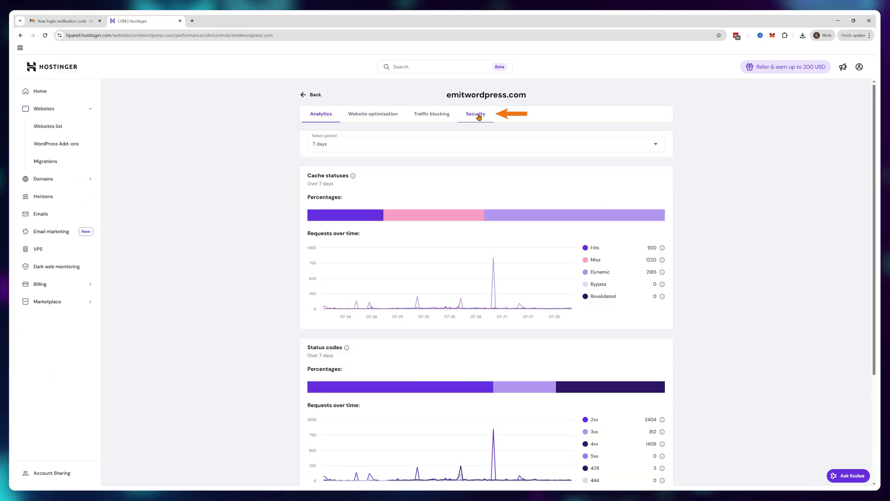
click(477, 115)
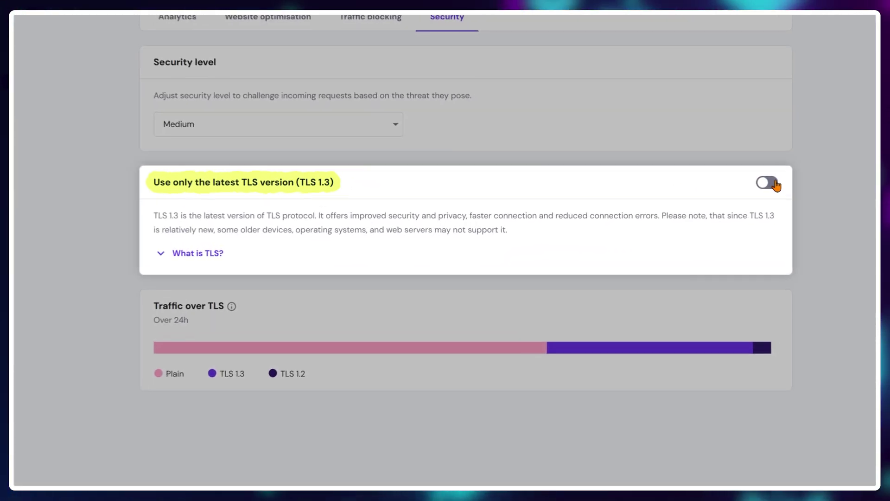
click(768, 183)
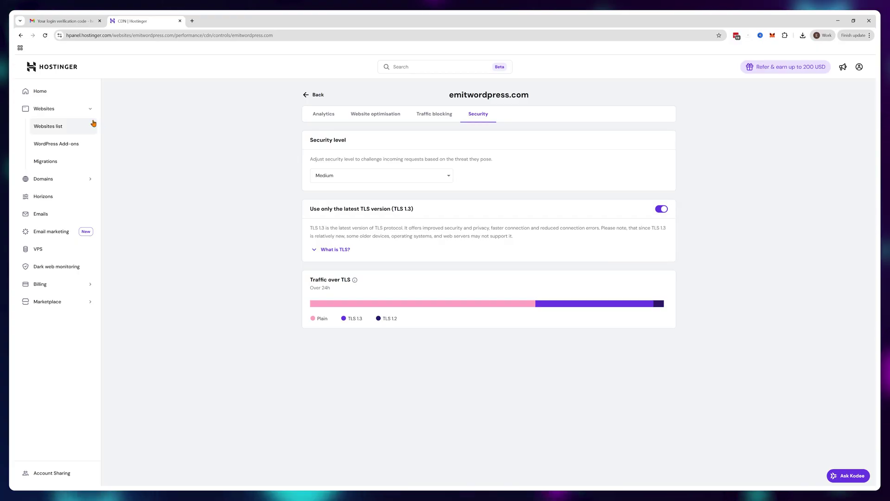
- Open the site's files in File Manager from the website dashboard
click(316, 95)
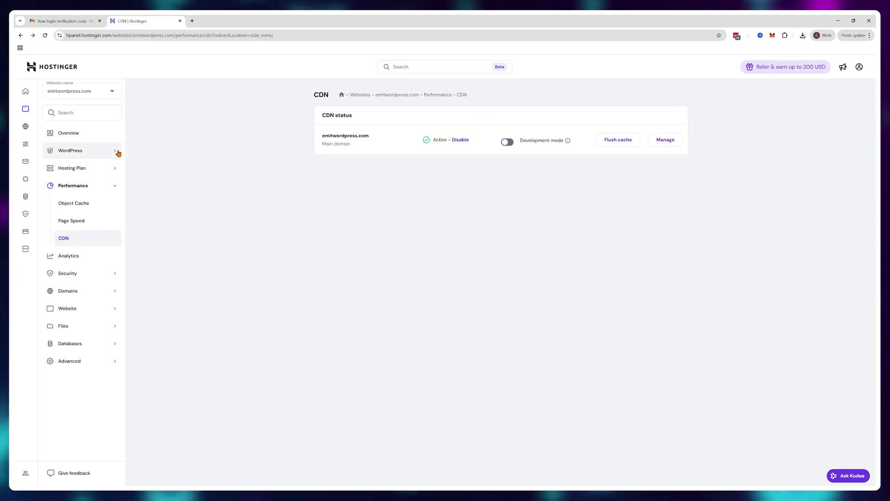
click(106, 139)
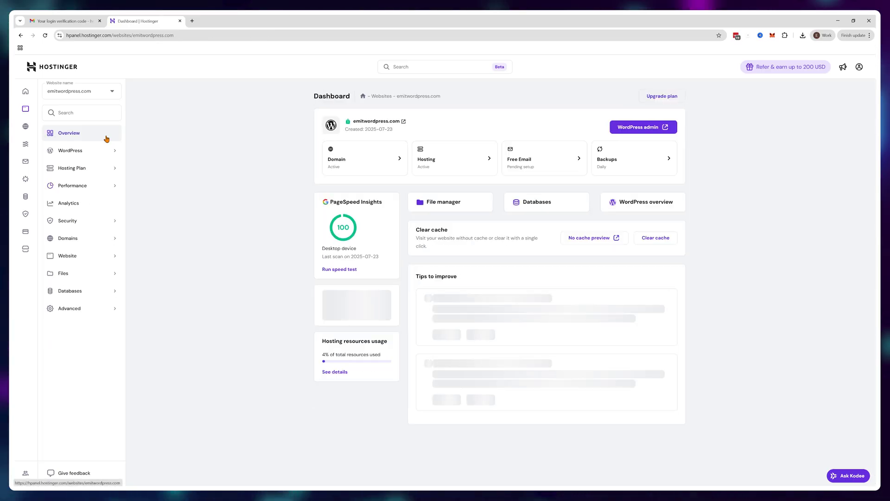
click(444, 203)
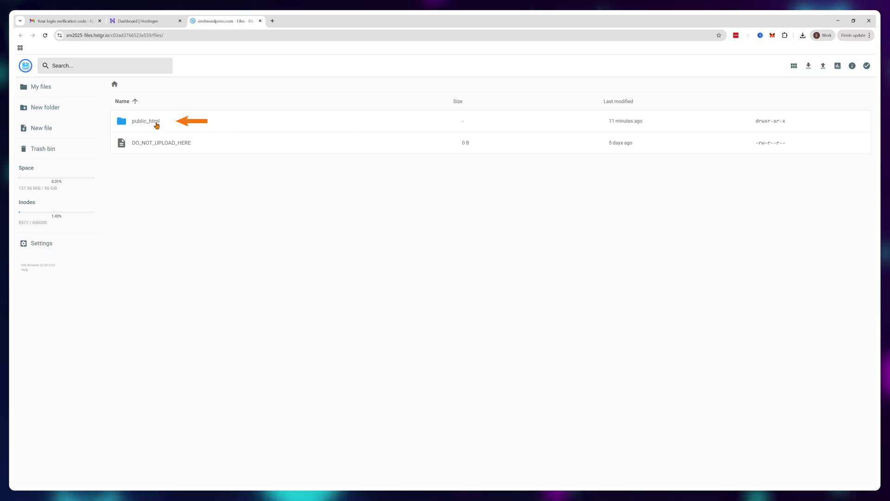
- Open wp-config.php from public_html in the file editor
double_click(160, 124)
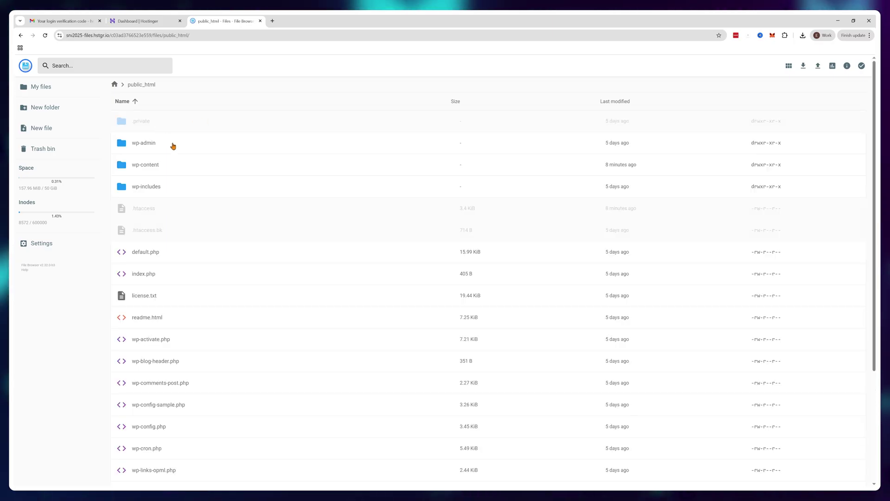
scroll(184, 222, down, 1)
scroll(183, 234, down, 1)
scroll(183, 235, down, 1)
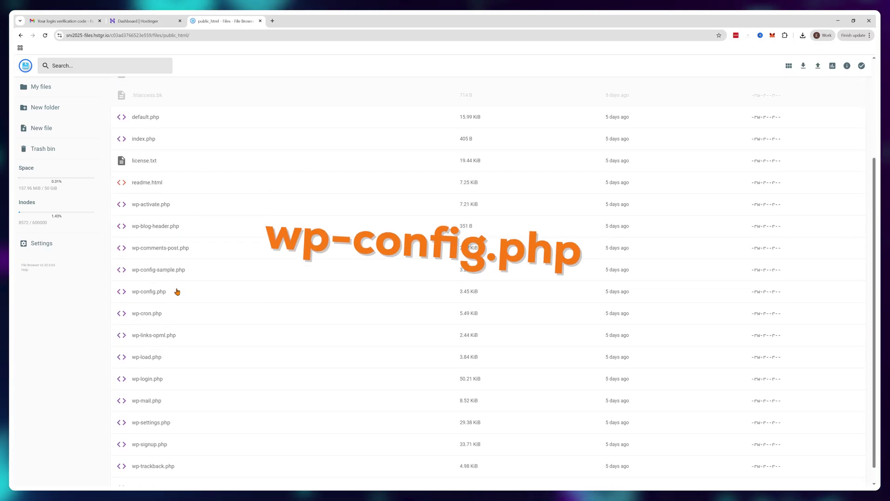
click(175, 292)
right_click(157, 292)
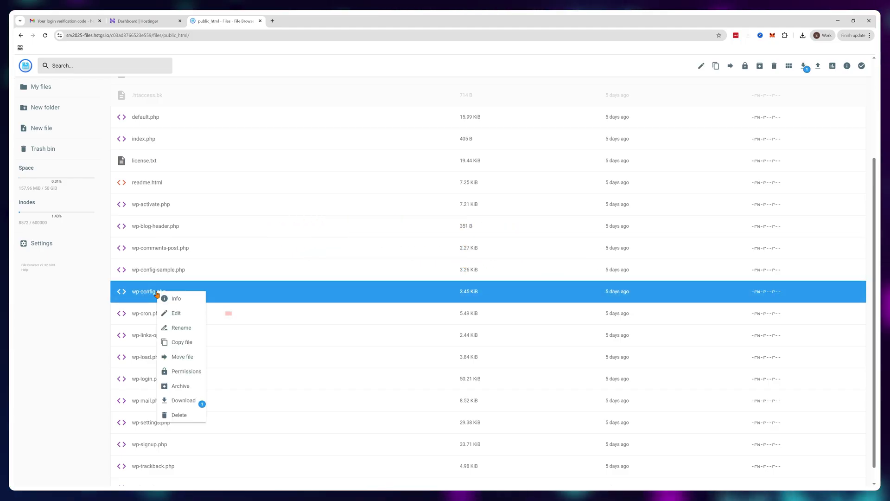
click(191, 313)
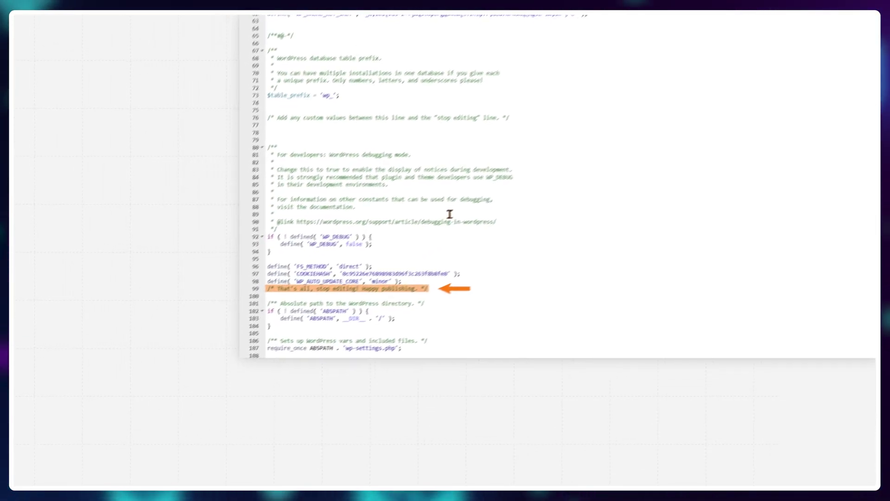
- Add define('DISABLE_WP_CRON', true); after line 98, then return to the hPanel dashboard
click(519, 246)
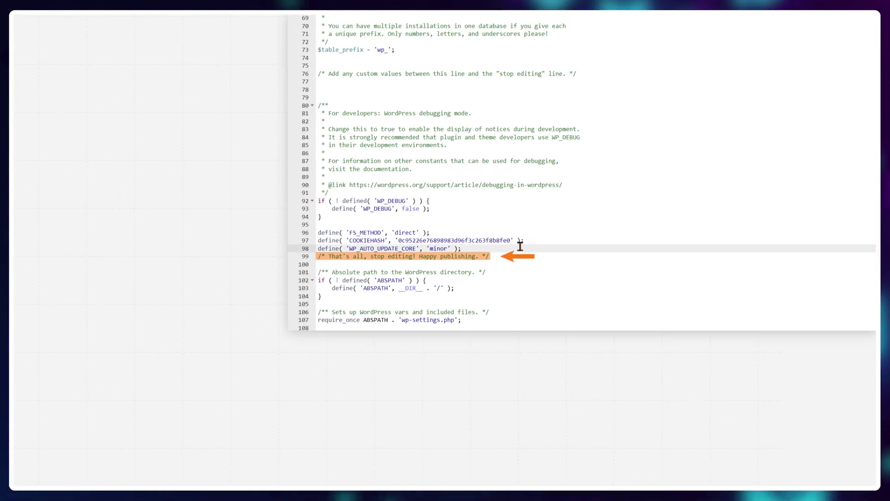
key(Return)
text(define('DISABLE_WP_CRON', true);)
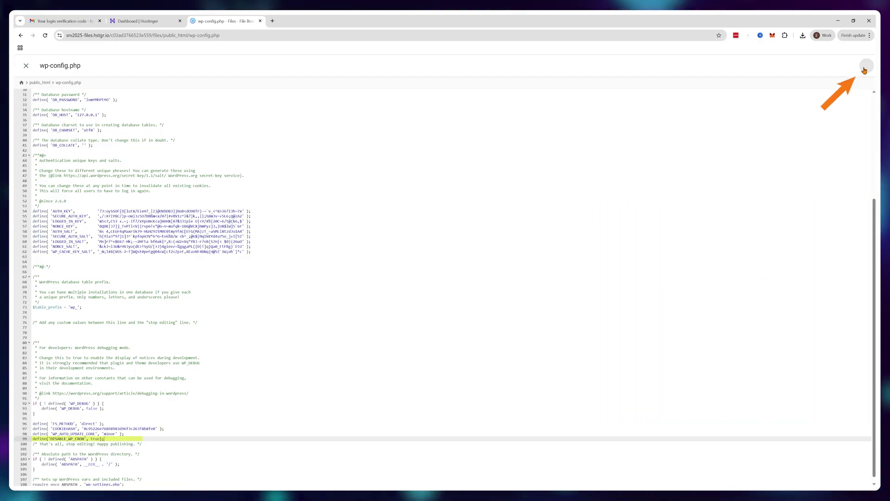
click(159, 27)
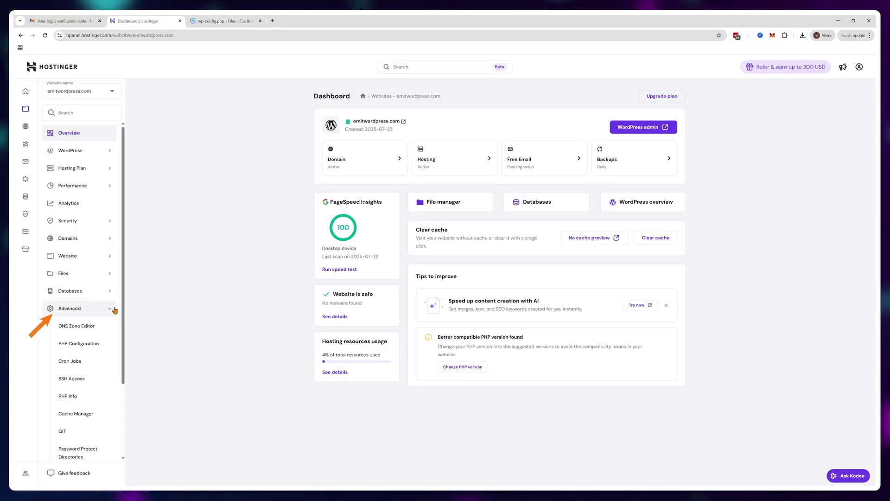
- Add a custom cron job with the pasted wp-cron.php wget command, running twice an hour (0,30 * * * *)
click(95, 362)
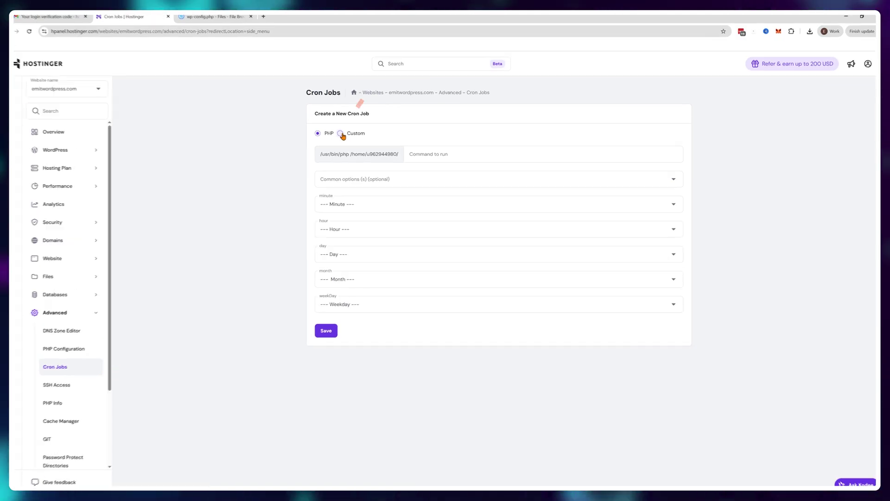
click(346, 134)
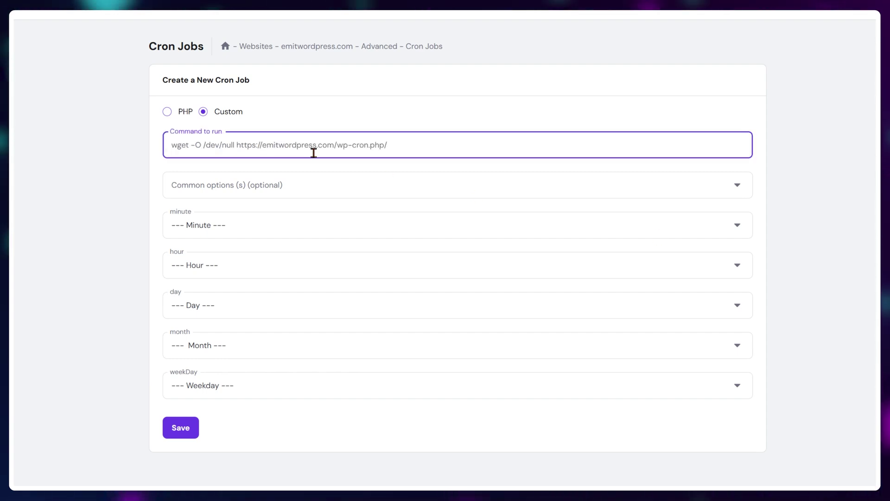
text(wget -q -O - "https://yourdomain.com/wp-cron.php?doing_wp_cron" >/dev/null 2>&1)
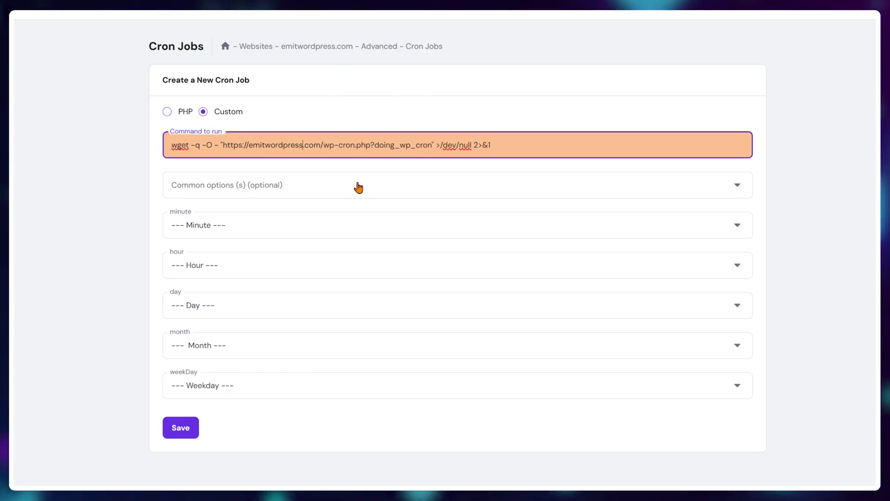
click(317, 195)
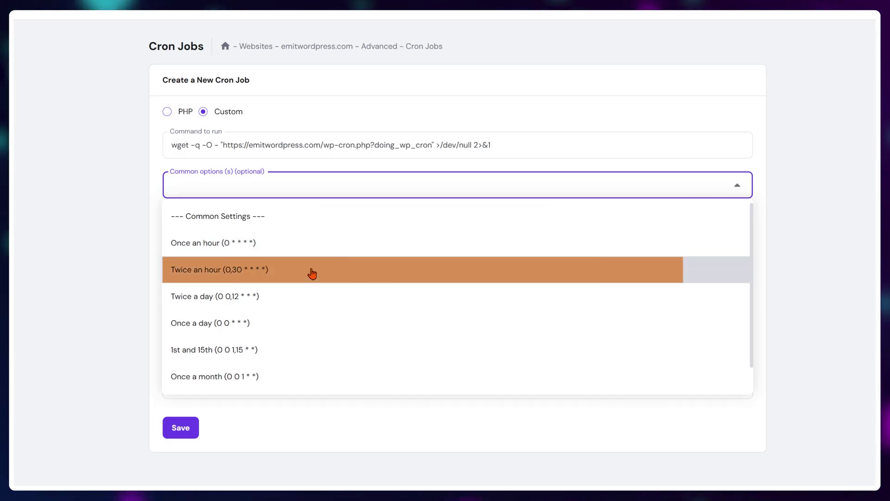
click(311, 273)
click(181, 428)
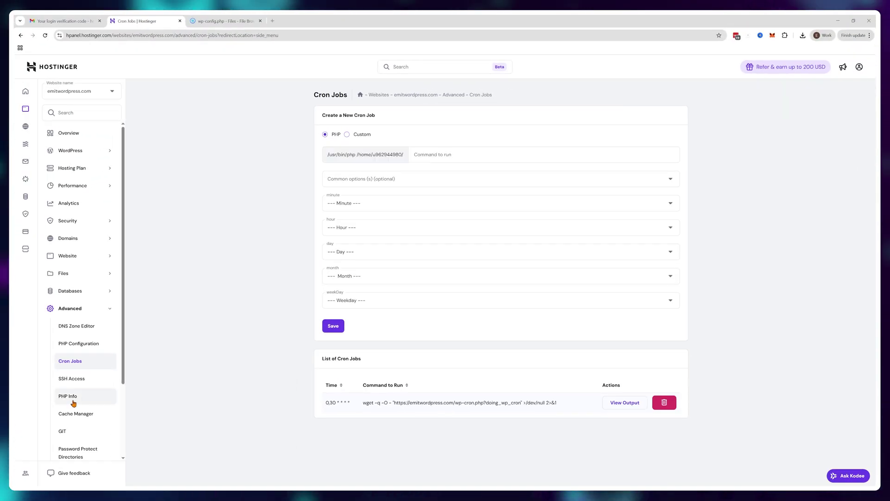
- Enable Automatic cache in Cache Manager for emitwordpress.com, then return to the Overview
click(82, 413)
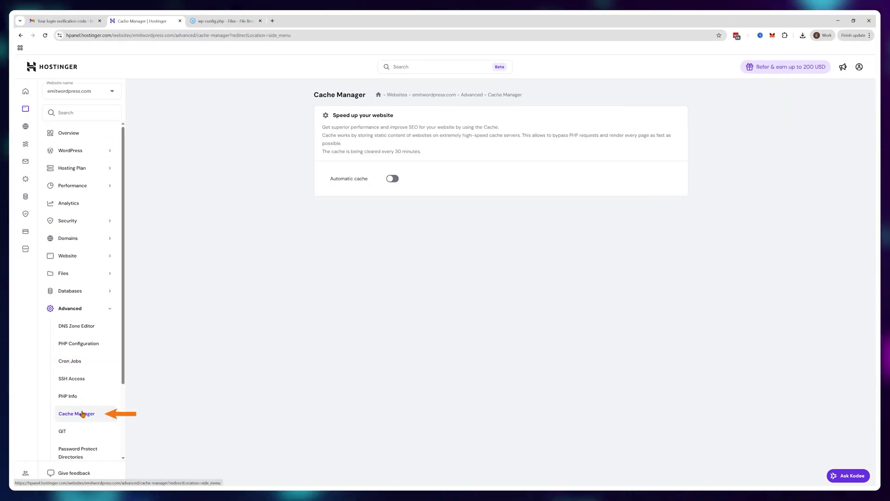
click(394, 180)
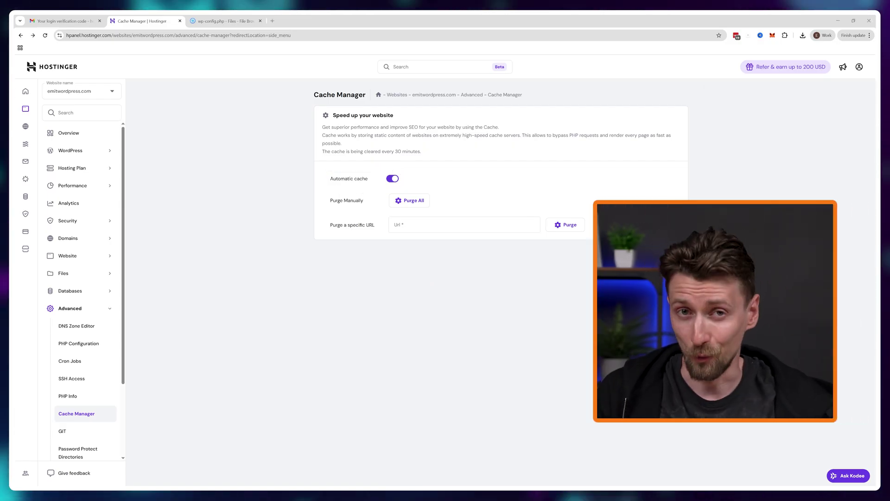
click(84, 136)
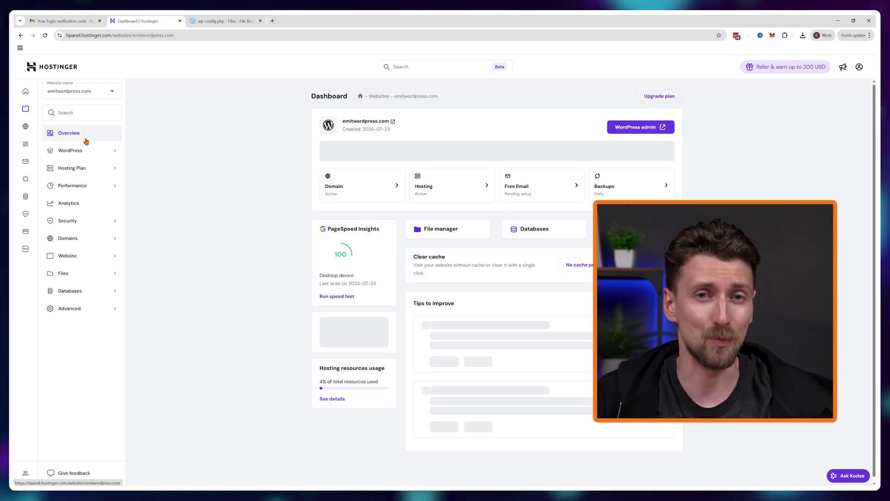
- Remove the Hostinger Easy Onboarding plugin from WordPress, confirming deletion of its data
click(644, 128)
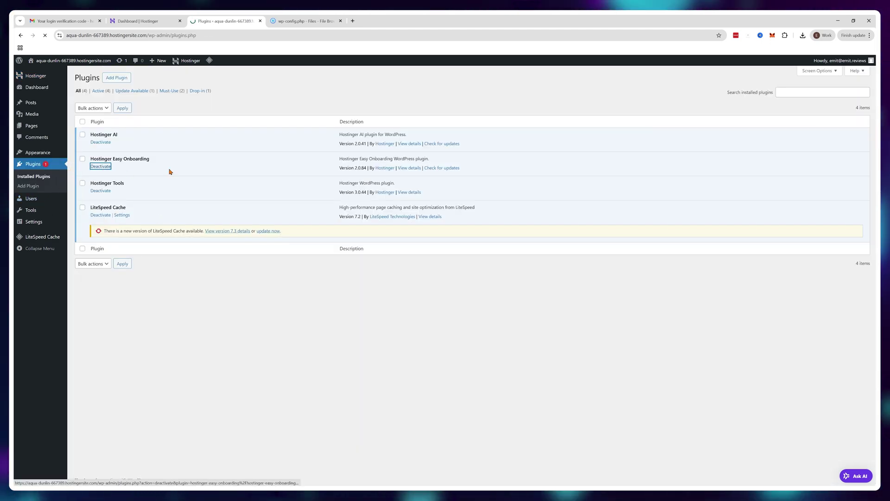
click(115, 269)
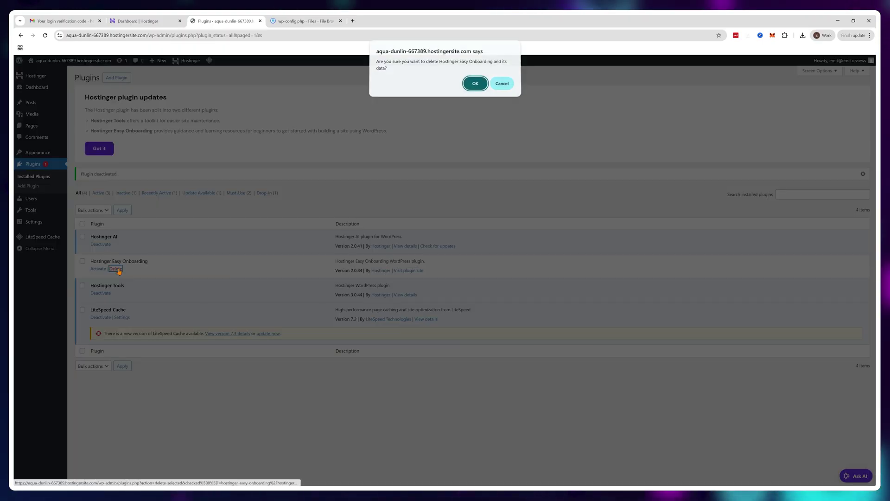
click(476, 83)
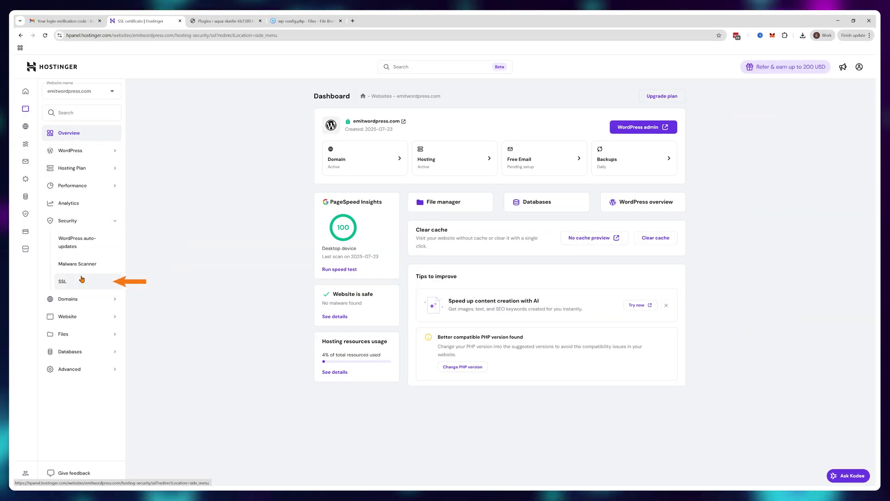
- Check that emitwordpress.com has an active Lifetime Let's Encrypt SSL, then go back to Overview
click(624, 185)
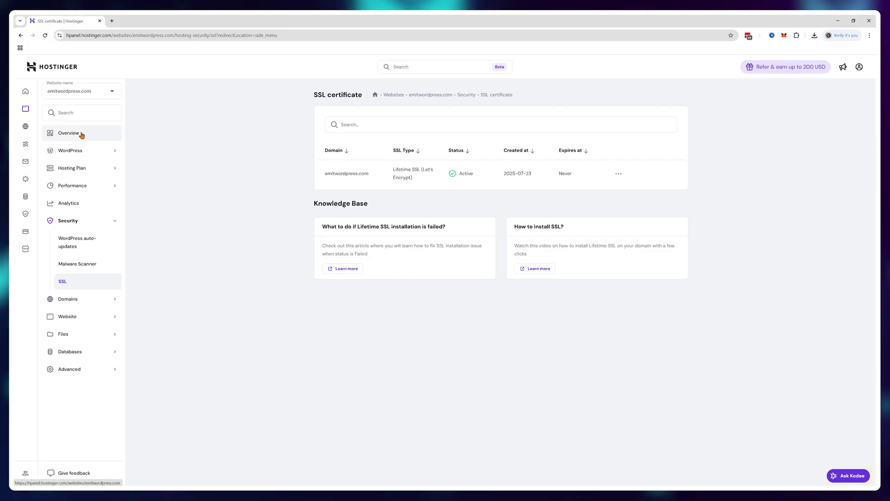
click(69, 133)
- In WordPress Hostinger Tools, switch on Disable XML-RPC and Force HTTPS
click(641, 125)
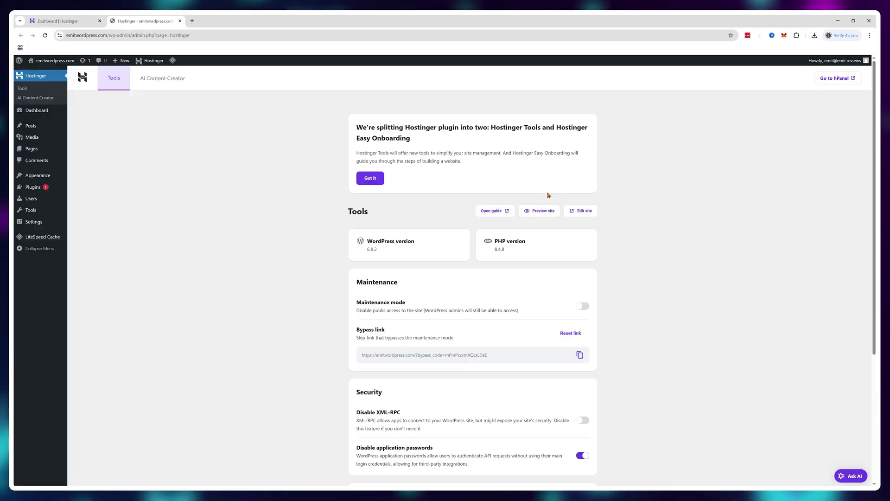
scroll(548, 195, down, 3)
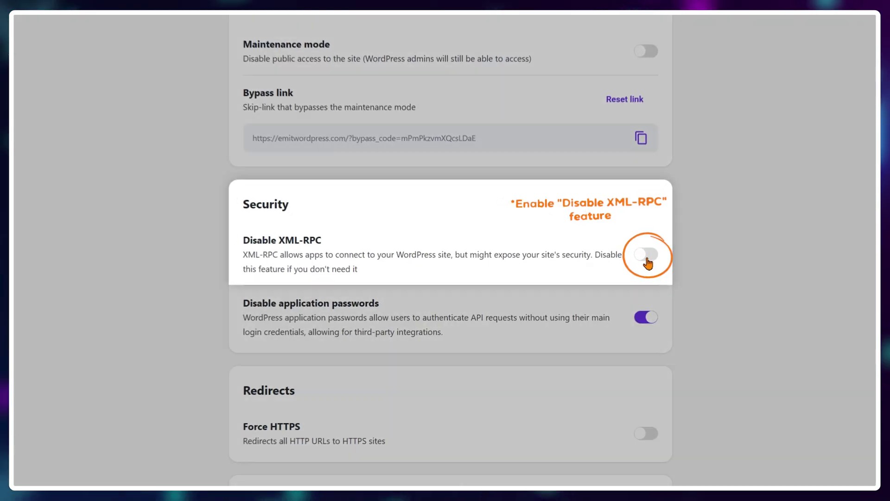
click(647, 261)
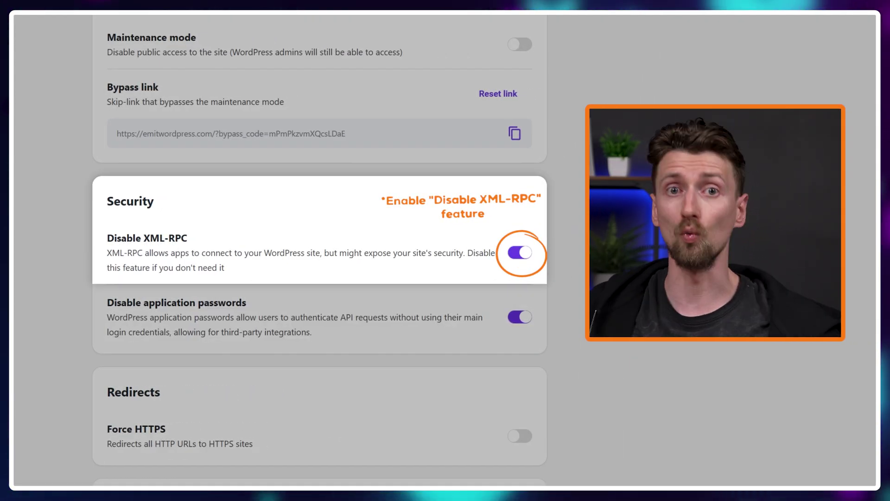
click(520, 436)
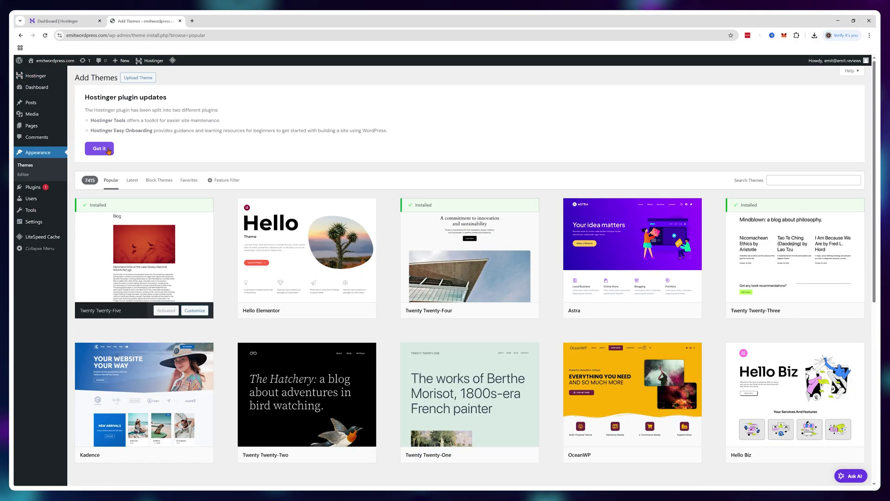
- Install the Blocksy theme and import its free Gadgets starter site with the required plugins
click(772, 98)
text(blovksy)
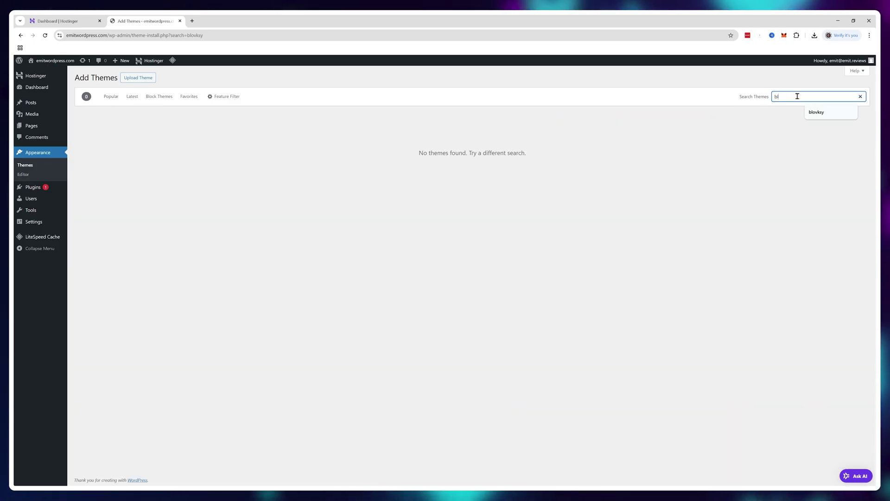
text(ocksy)
click(166, 227)
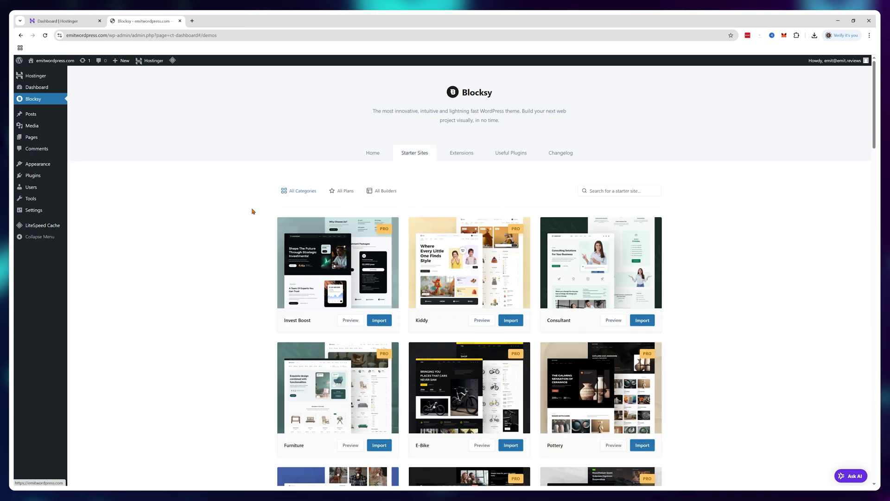
click(334, 225)
scroll(259, 222, down, 2)
scroll(259, 223, down, 4)
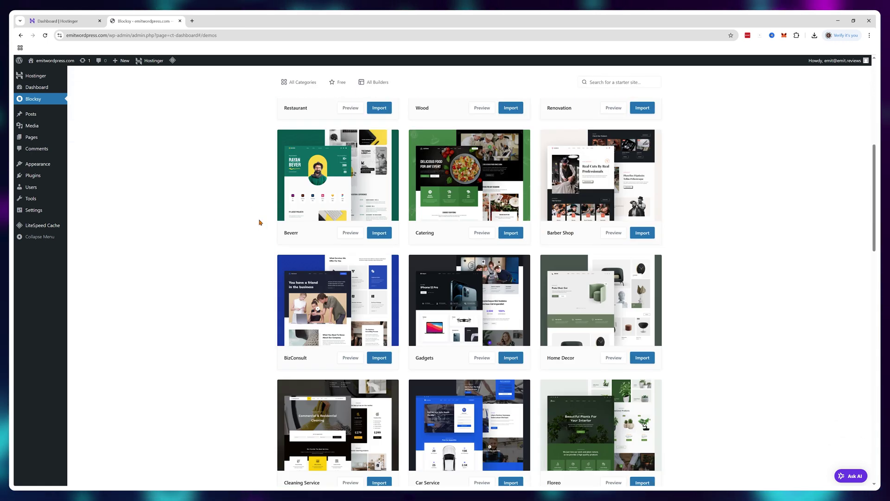
scroll(258, 223, down, 1)
click(513, 288)
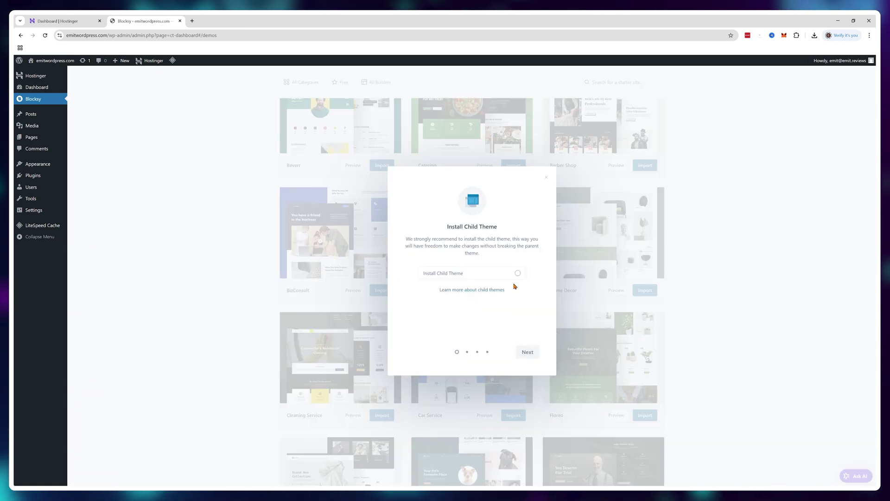
click(530, 353)
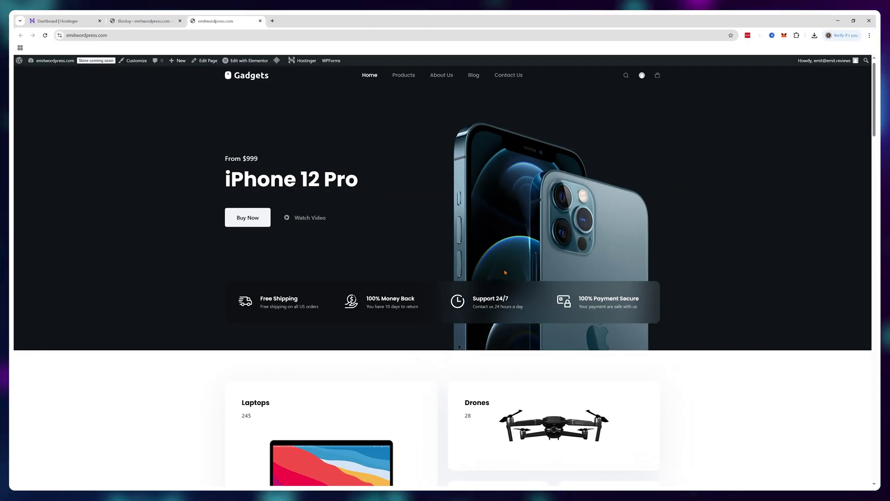
scroll(459, 223, down, 4)
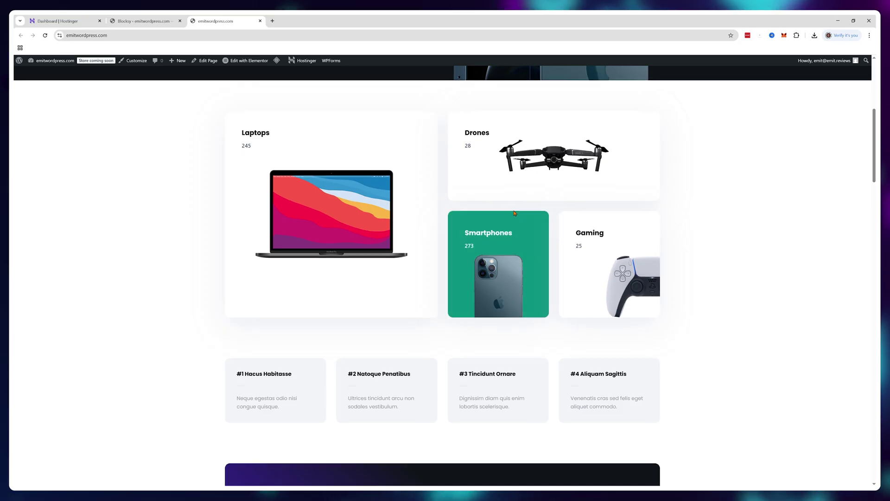
scroll(472, 218, up, 3)
scroll(472, 218, up, 1)
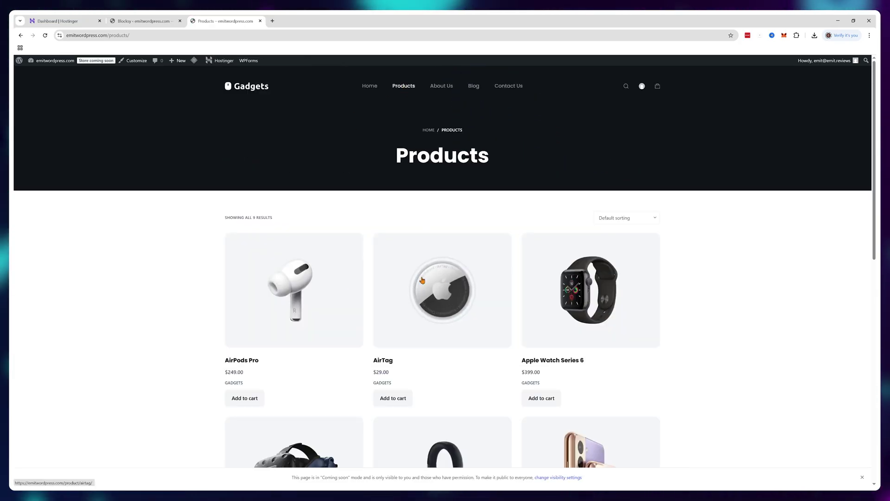
scroll(369, 281, down, 3)
scroll(487, 222, down, 2)
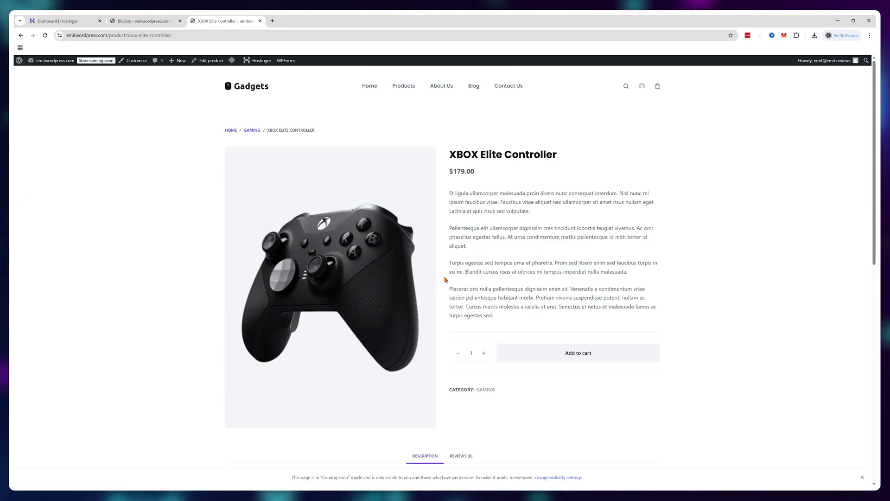
- Copy the Gadgets site URL from the address bar for a GTmetrix speed test
click(106, 36)
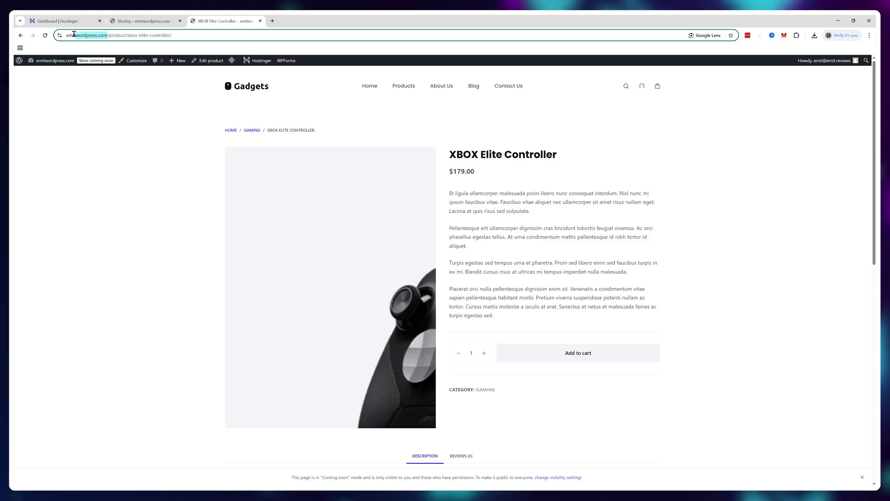